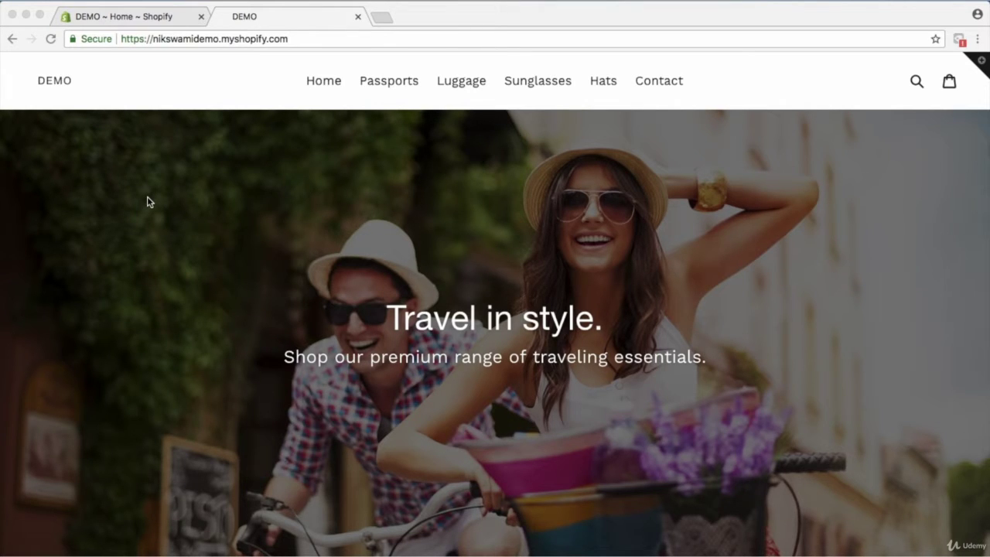
Open the store's Notifications settings and scroll through the order and shipping customer email lists.
left_click(106, 15)
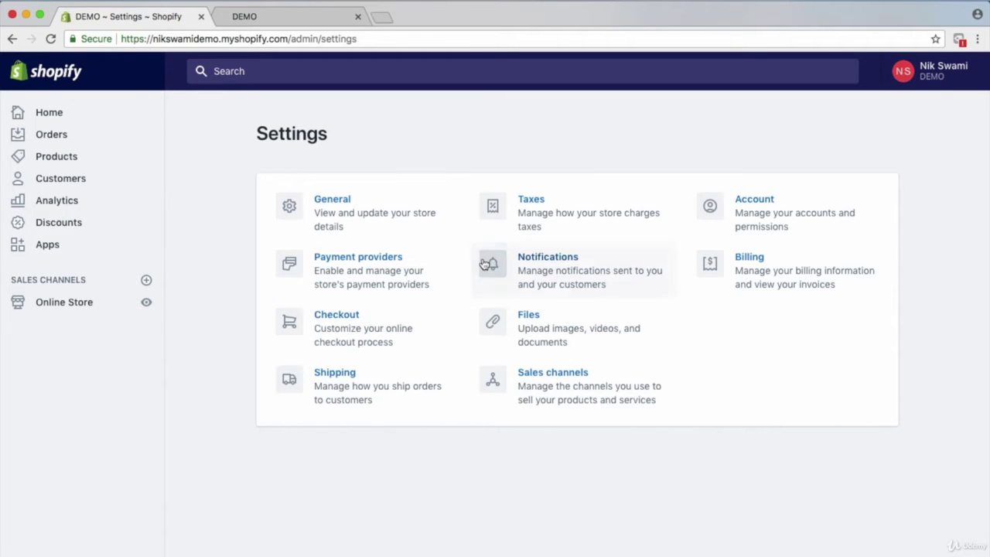
left_click(539, 261)
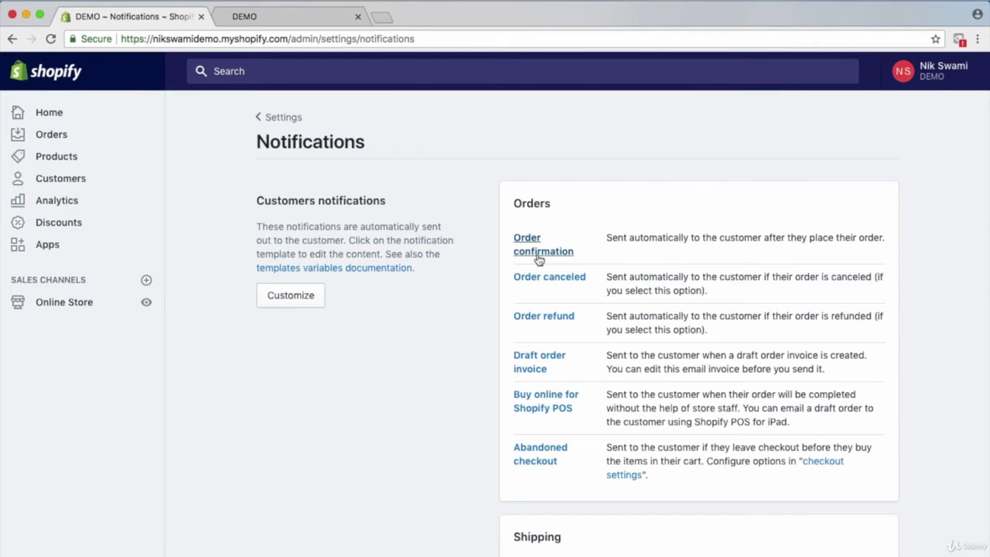
scroll(499, 253, "down", 2)
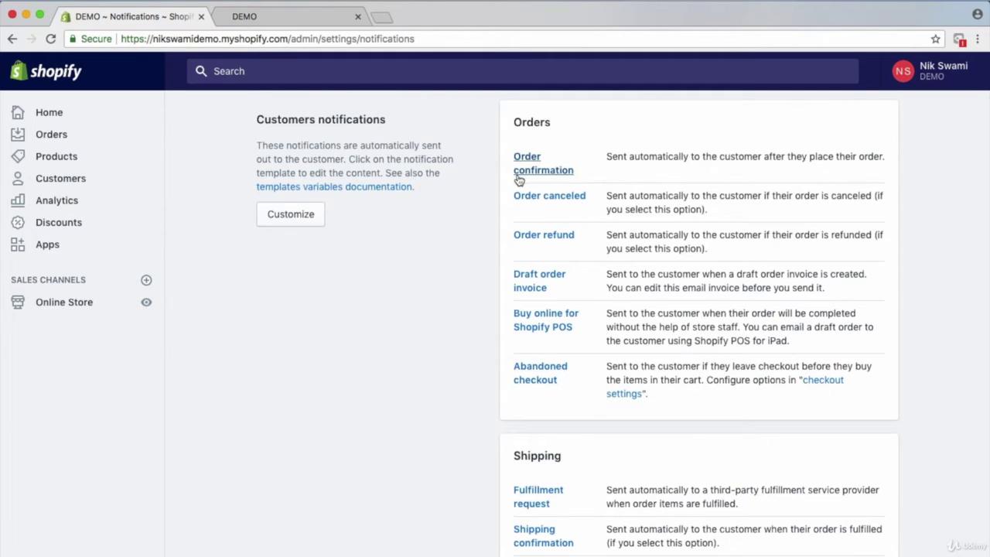
scroll(491, 480, "down", 3)
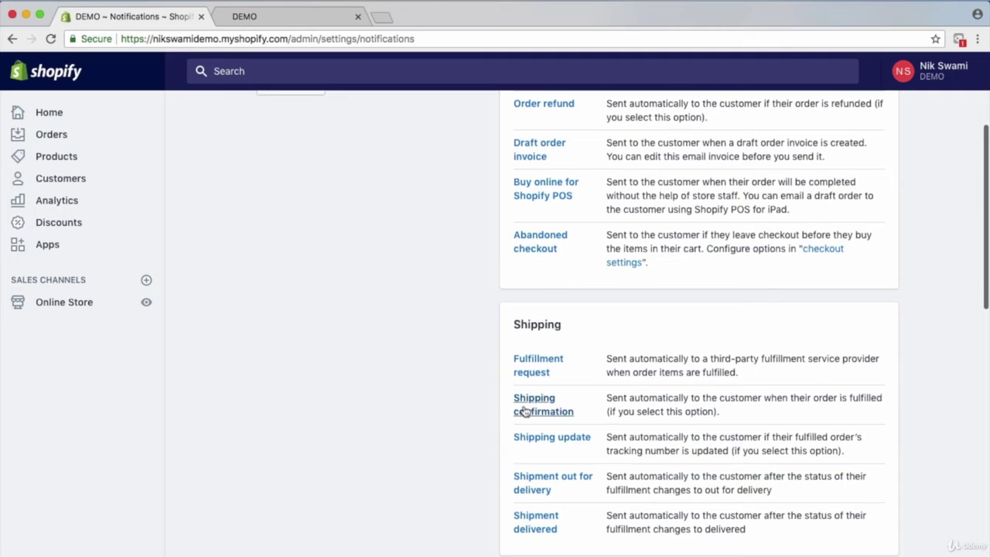
scroll(435, 412, "up", 4)
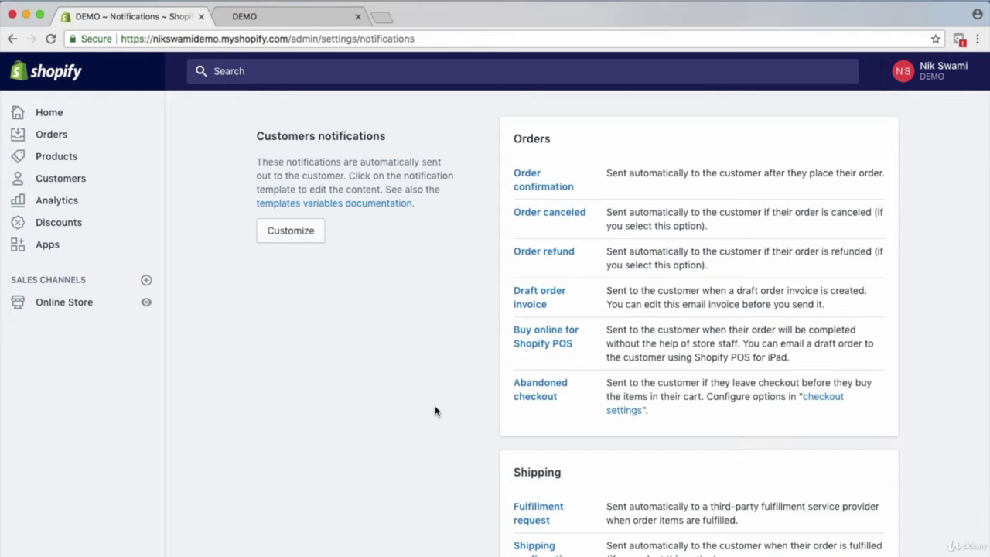
Open the Abandoned checkout template and preview its rendered cart reminder email.
left_click(536, 387)
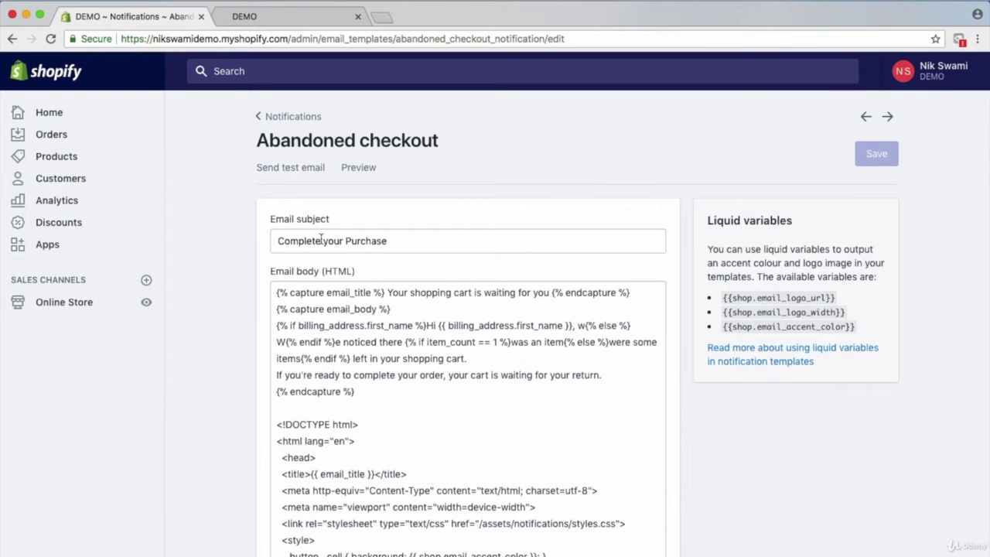
left_click(281, 240)
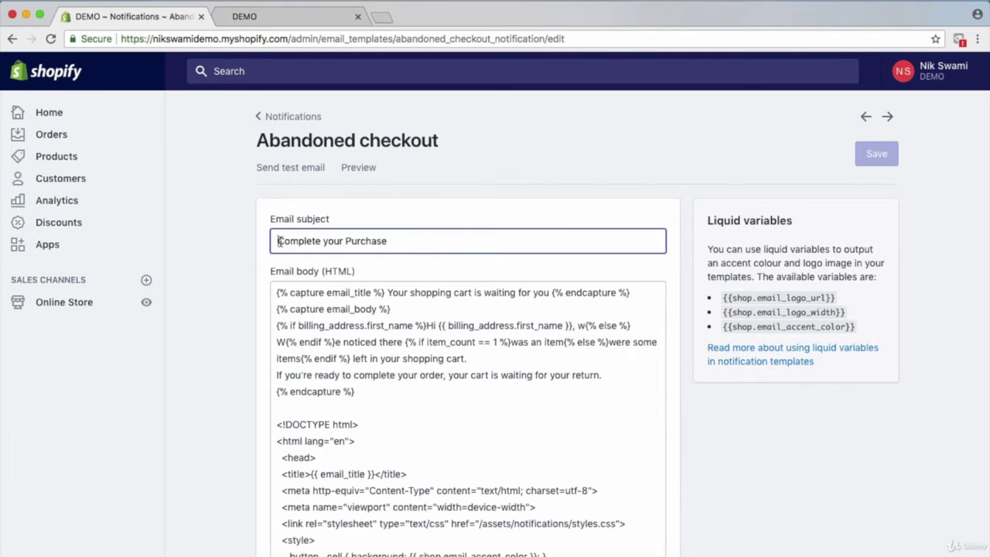
left_click(359, 167)
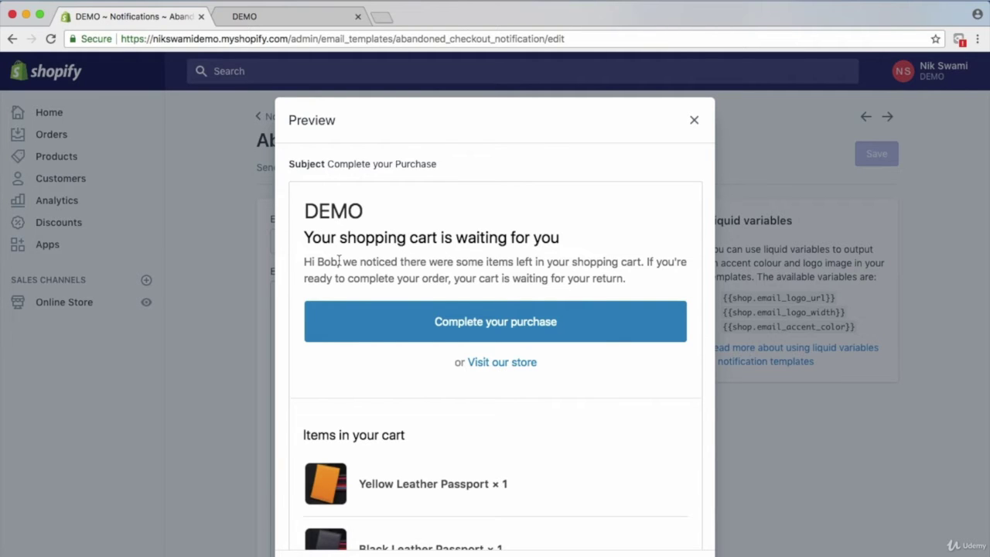
Insert '{{ customer.first_name }},' at the start of the abandoned-checkout email subject.
left_click(694, 122)
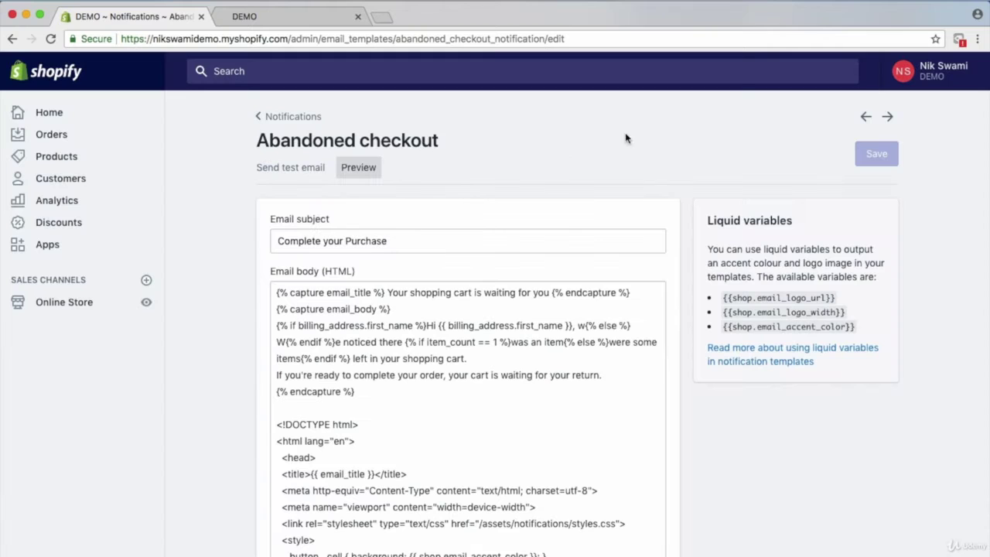
left_click(279, 240)
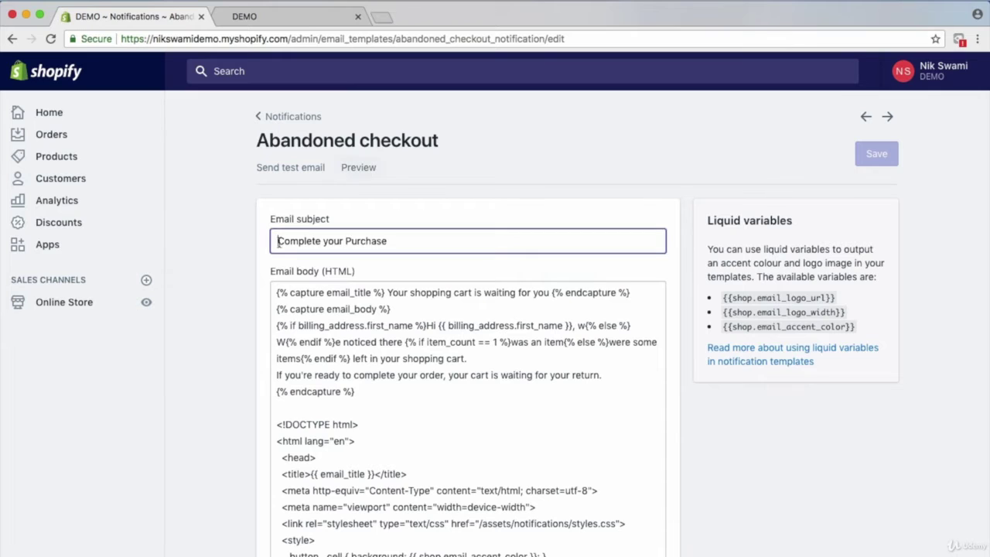
type("{{ customer.first_name }},")
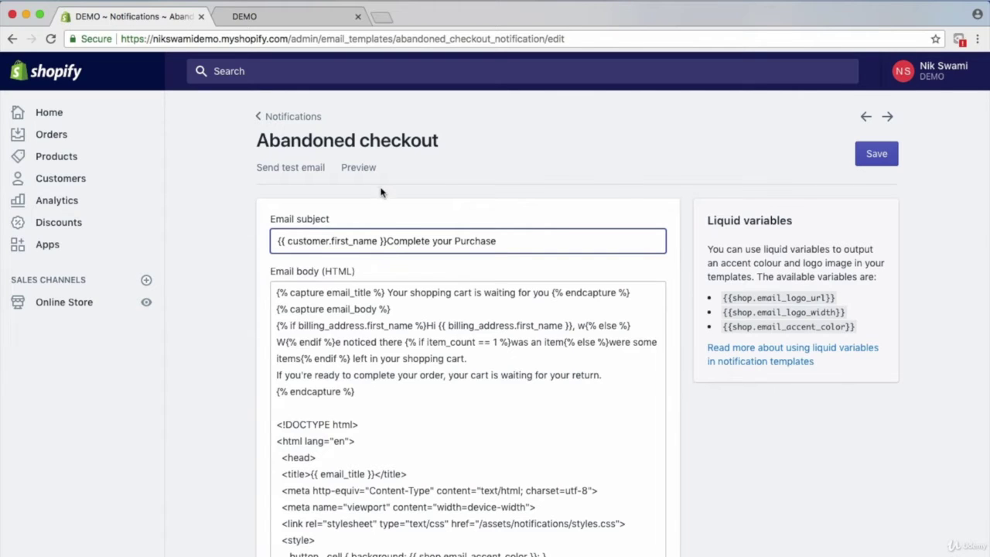
type(" Complete")
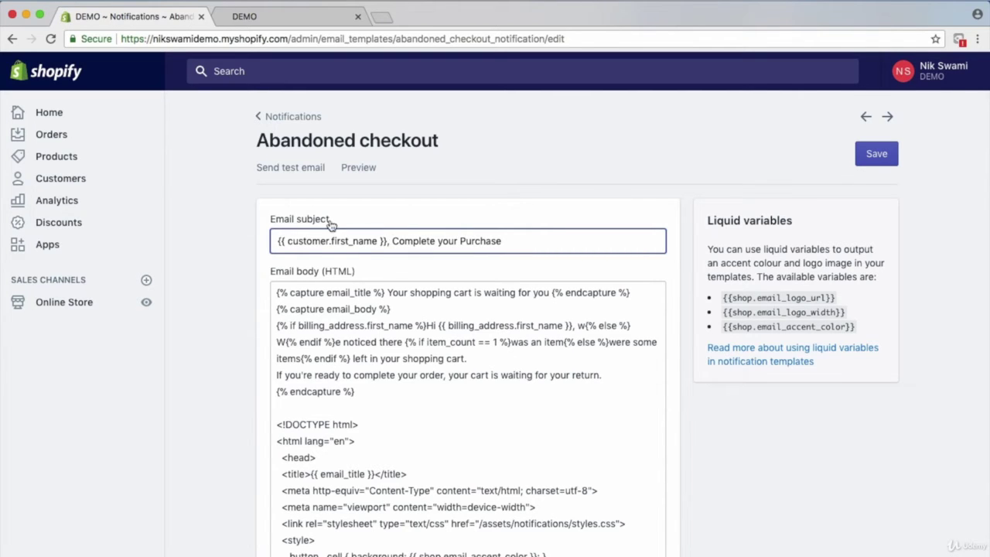
left_click(509, 240)
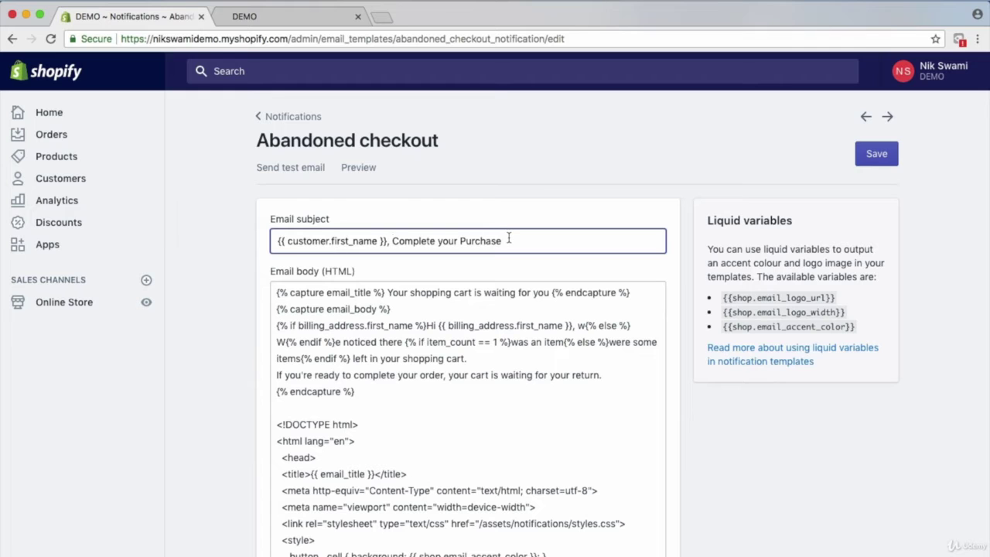
Preview the email to confirm the subject renders as 'John, Complete your Purchase'.
left_click(360, 167)
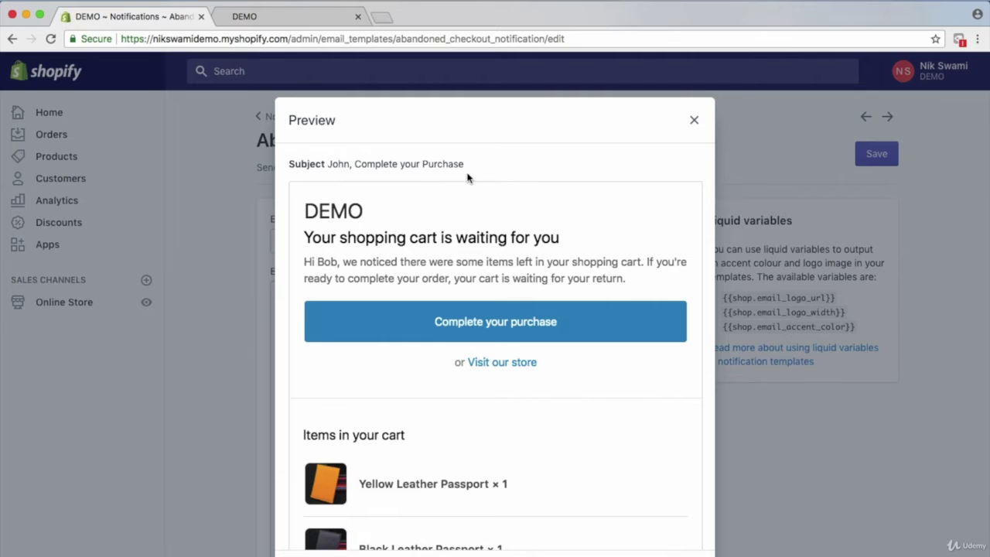
scroll(515, 267, "down", 3)
scroll(515, 269, "up", 2)
scroll(513, 265, "up", 1)
left_click(694, 121)
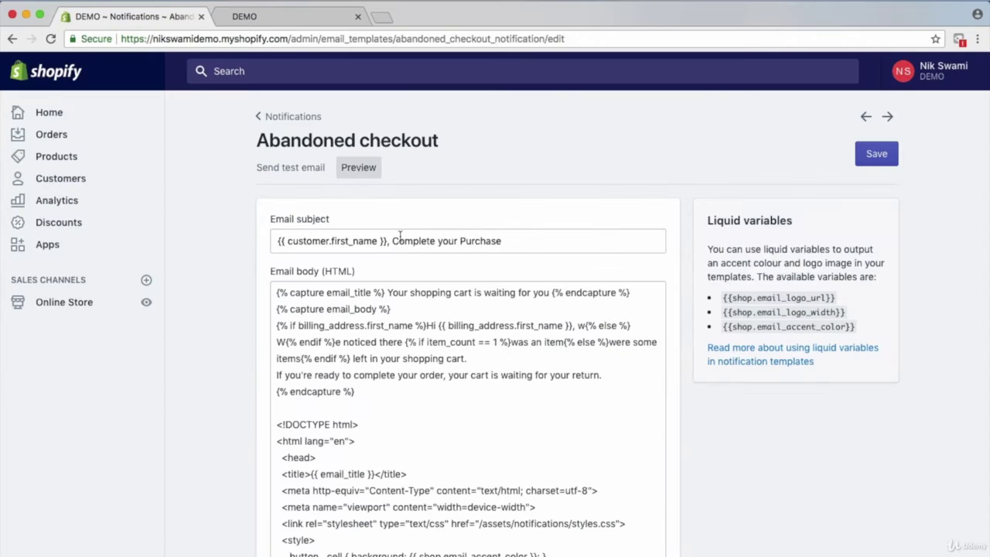
left_click_drag(392, 241, 514, 242)
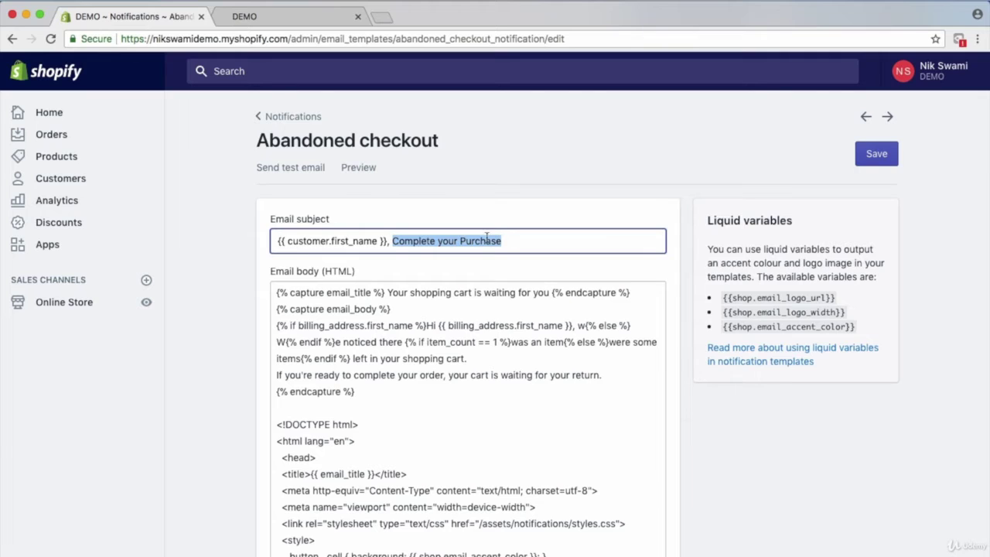
left_click(409, 240)
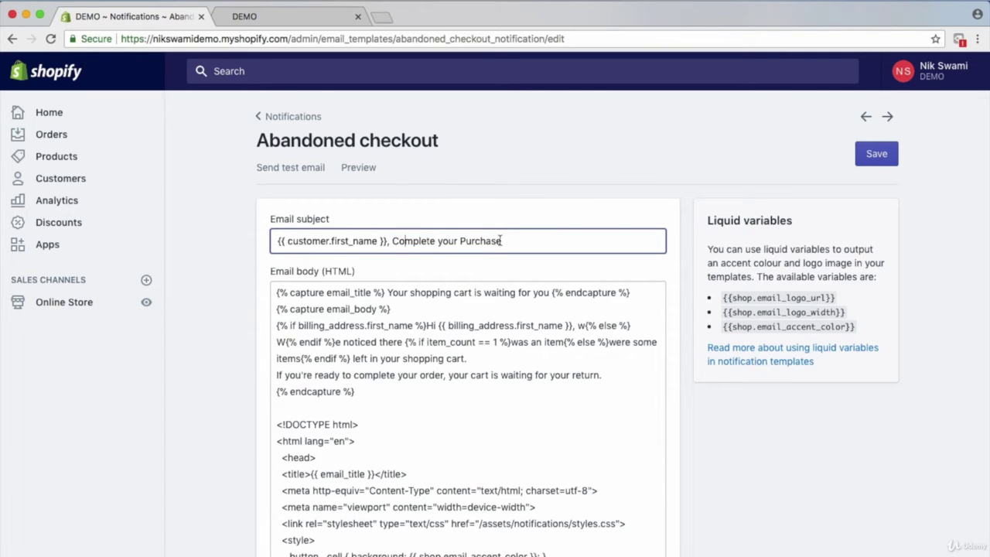
left_click(357, 168)
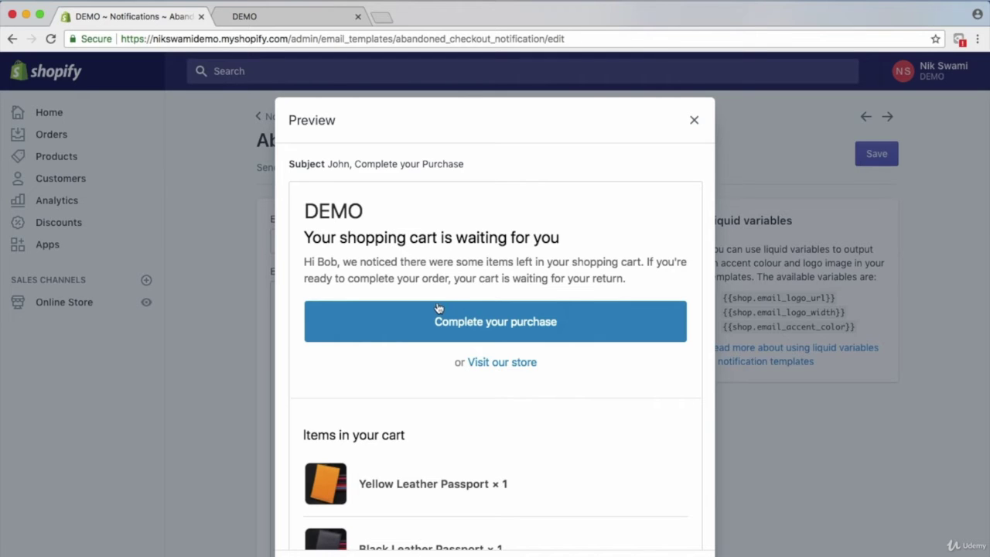
Replace 'Complete your Purchase' in the subject with 'did you forget something?'.
left_click(696, 123)
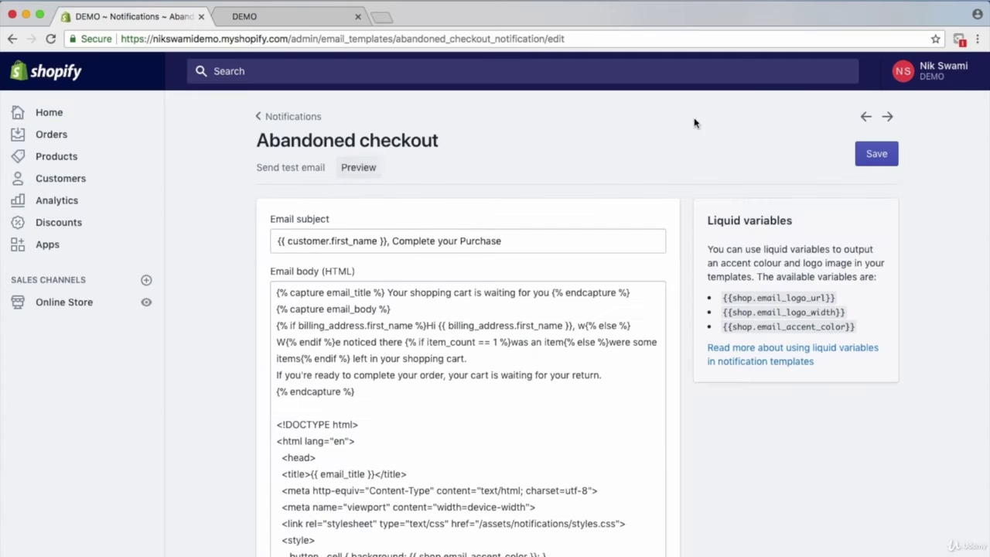
left_click_drag(392, 241, 277, 240)
left_click(531, 230, "shift")
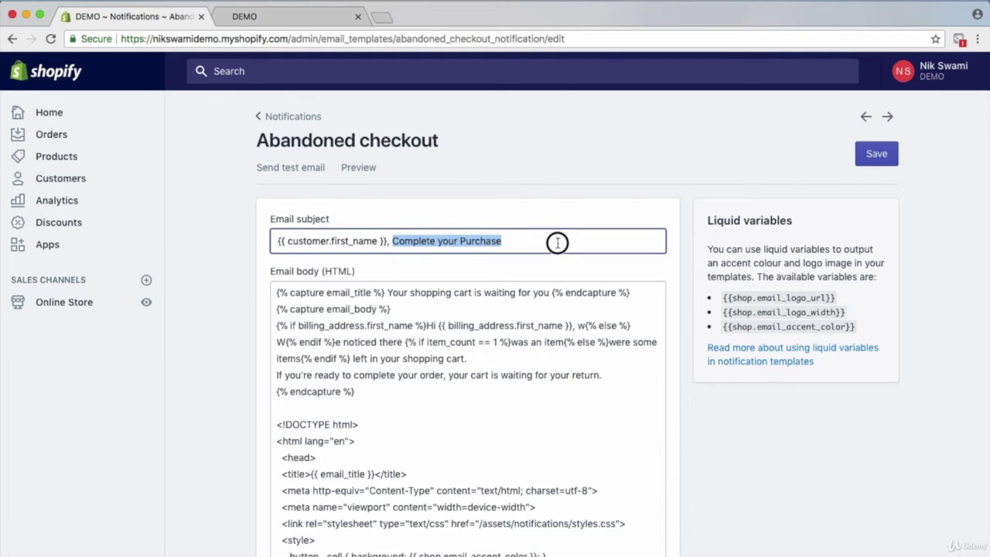
type("did you forget something?")
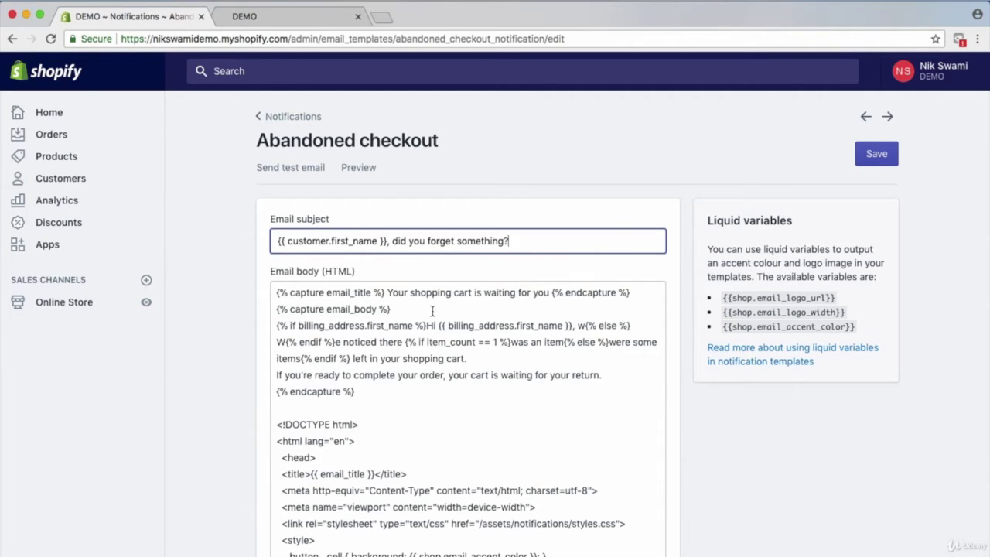
Scroll the email body HTML and search it for 'purchase' to locate the button text.
scroll(433, 311, "down", 1)
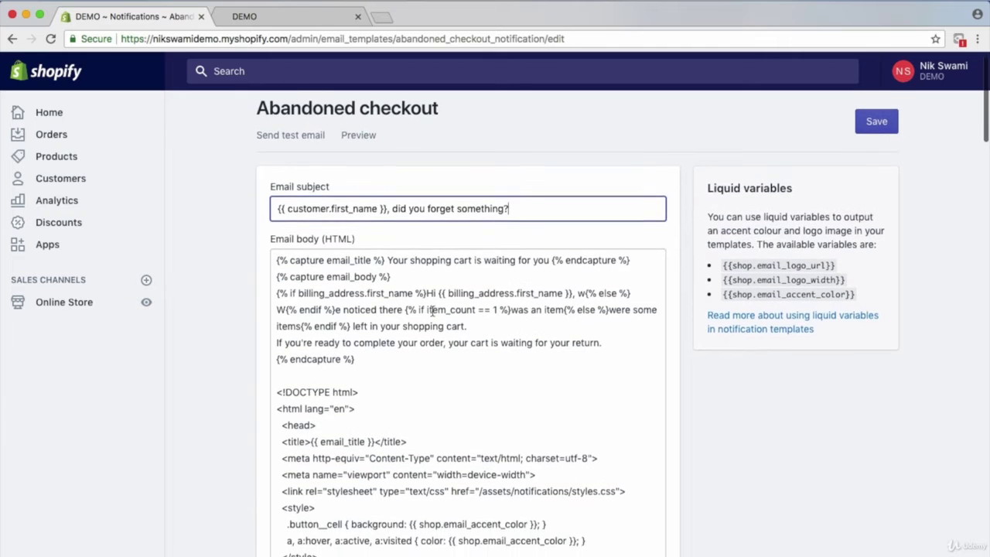
scroll(433, 311, "down", 2)
scroll(433, 311, "down", 2)
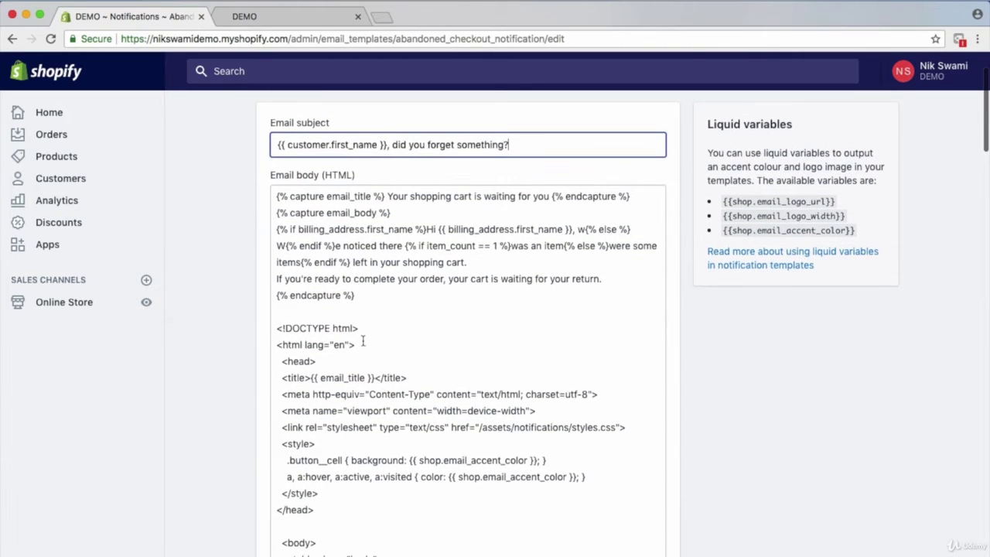
scroll(423, 410, "down", 2)
scroll(423, 410, "down", 1)
scroll(422, 411, "down", 2)
scroll(422, 411, "down", 2)
scroll(422, 411, "up", 5)
scroll(433, 402, "up", 2)
scroll(456, 383, "up", 1)
scroll(474, 367, "up", 1)
left_click(475, 361)
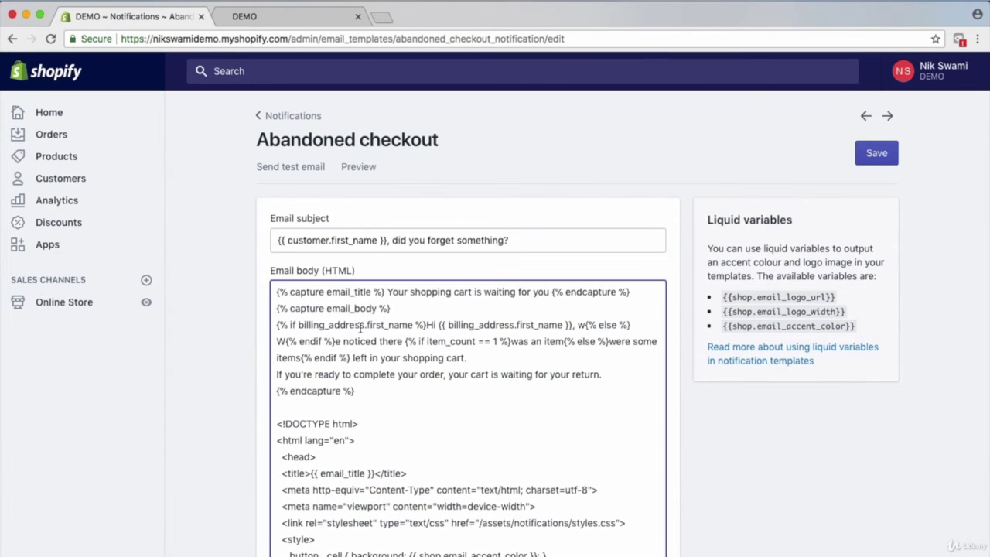
key("super+f")
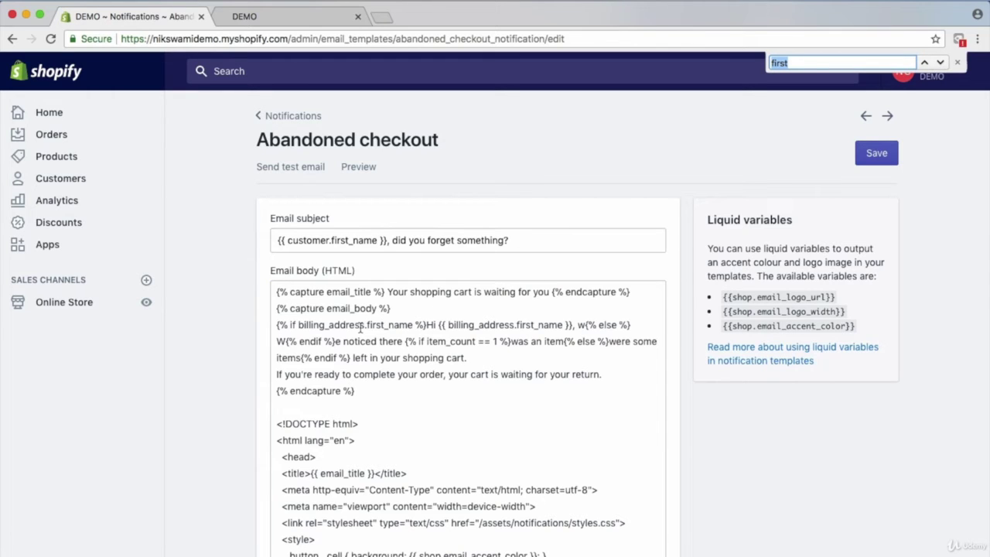
type("pu")
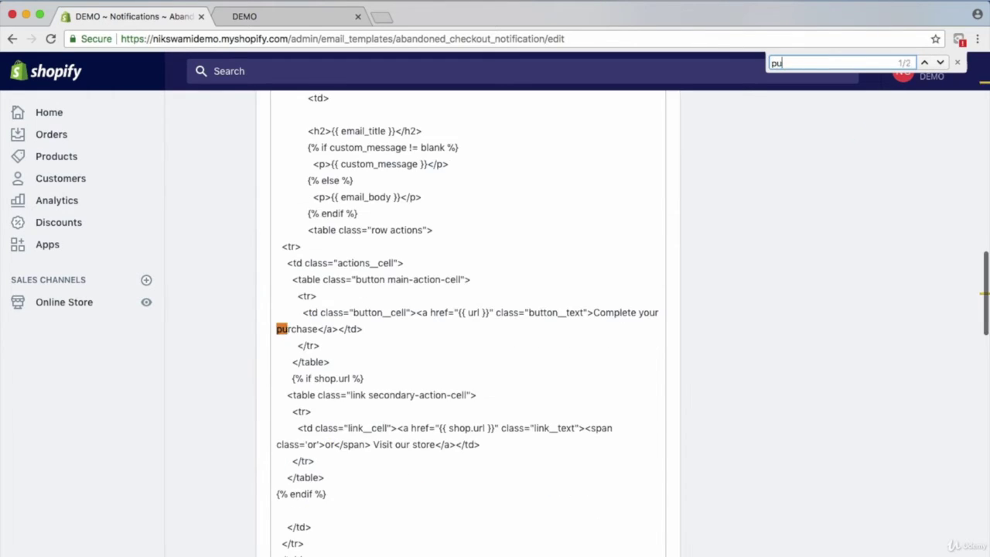
type("rchase")
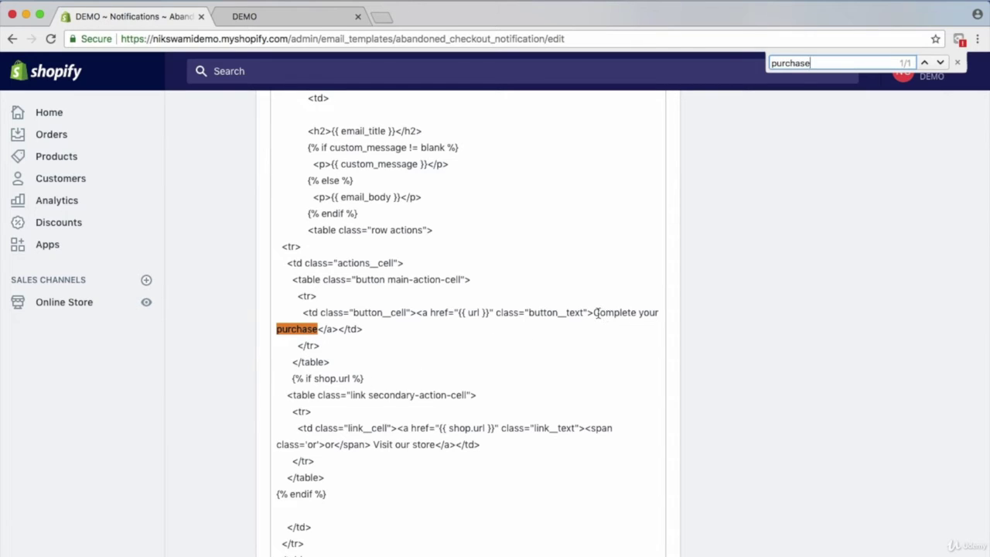
Replace the main button's wording with 'Return to shopping cart' and close the search bar.
left_click_drag(593, 313, 602, 319)
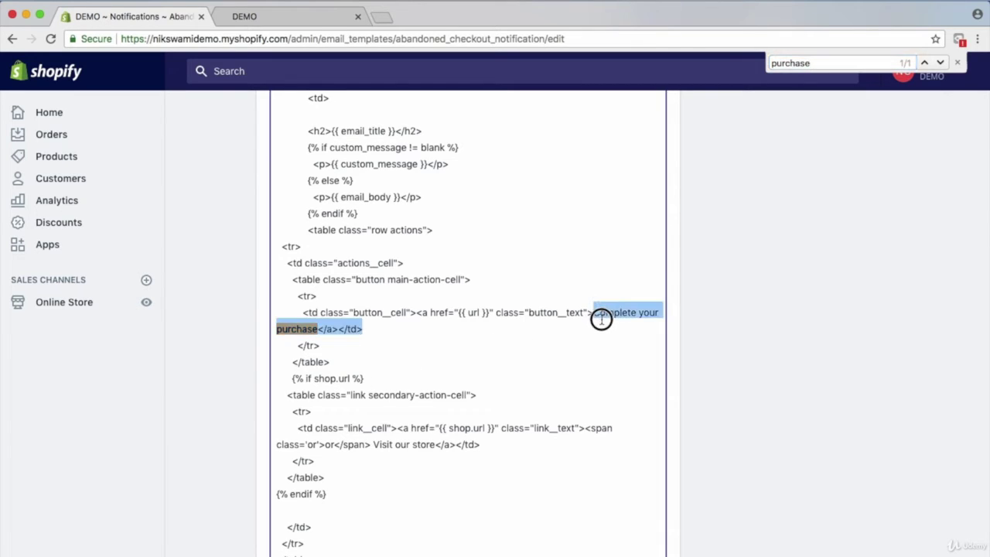
left_click(602, 318)
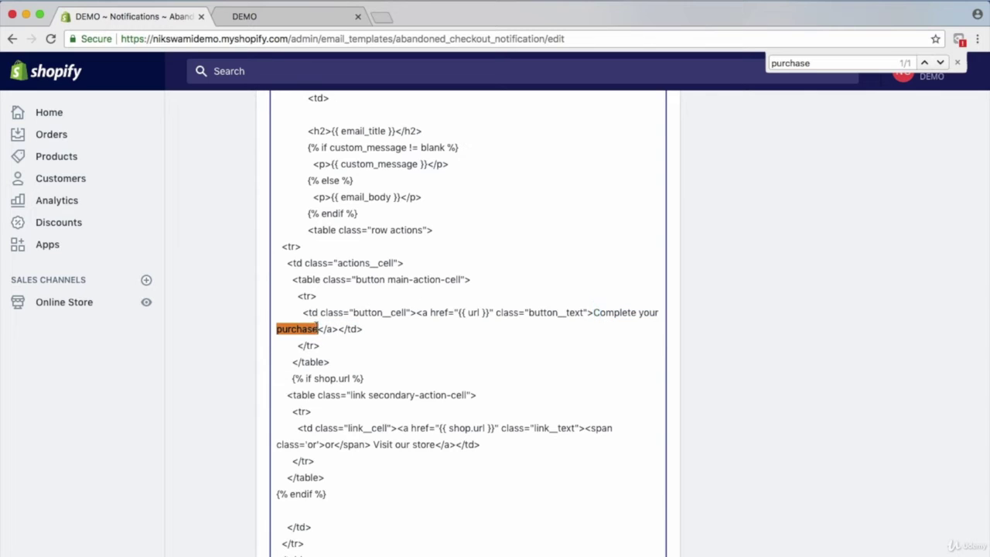
key("BackSpace")
key("BackSpace")
key("BackSpace")
key("BackSpace")
key("BackSpace")
key("BackSpace")
key("BackSpace")
key("BackSpace")
key("BackSpace")
key("BackSpace")
key("BackSpace")
key("BackSpace")
key("BackSpace")
key("BackSpace")
key("BackSpace")
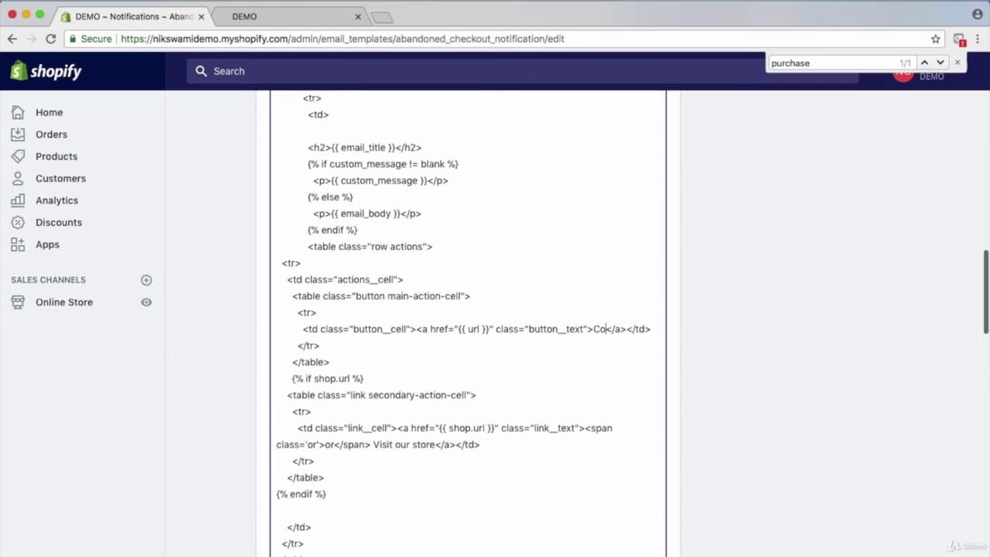
key("BackSpace")
key("BackSpace")
type("Return")
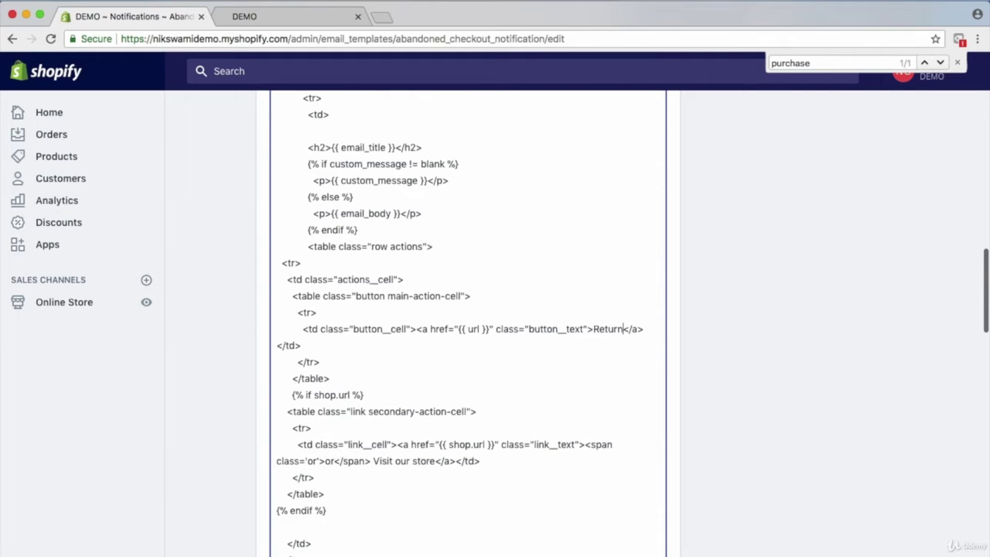
type(" to shopping cart")
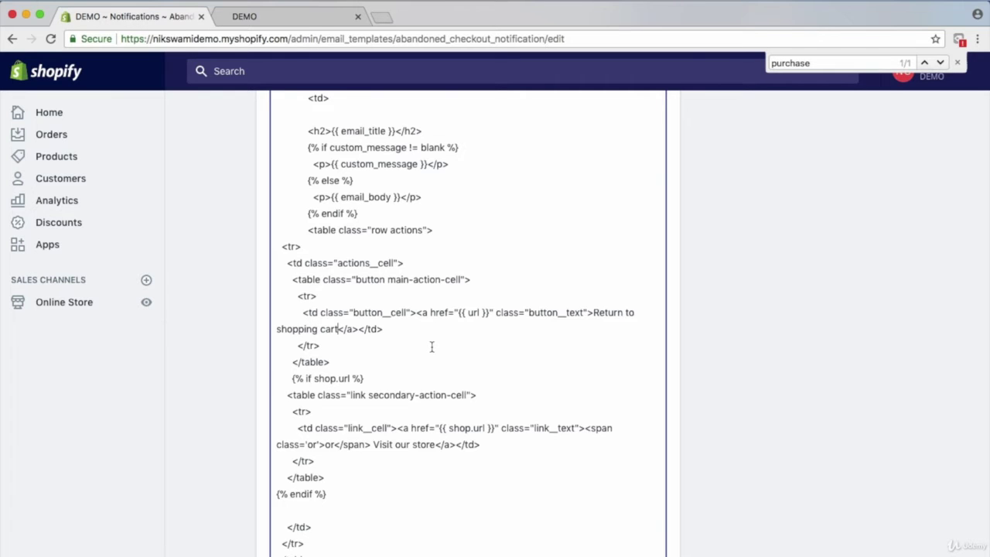
scroll(431, 347, "up", 2)
scroll(431, 346, "up", 4)
scroll(431, 346, "up", 5)
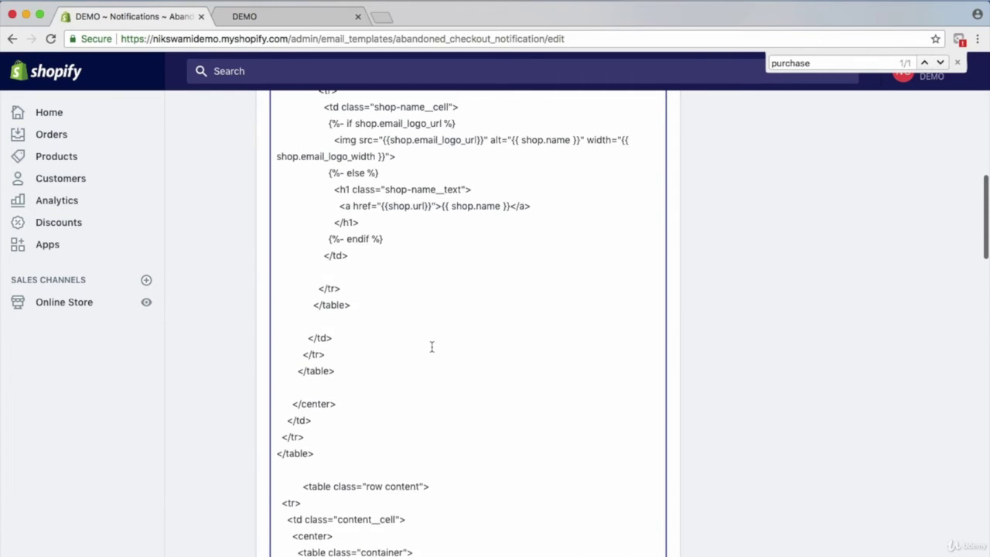
left_click(957, 62)
scroll(531, 310, "up", 3)
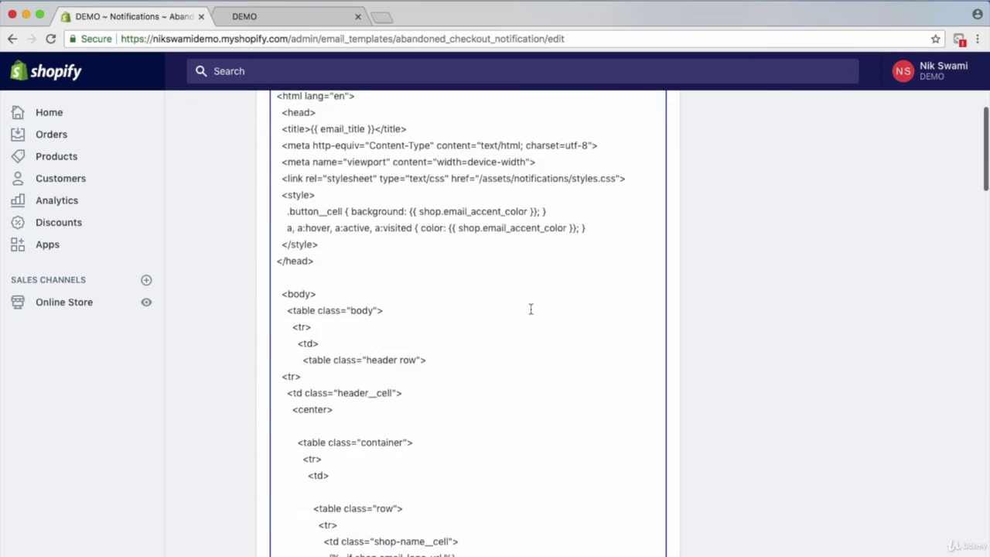
scroll(531, 309, "up", 4)
scroll(496, 301, "up", 2)
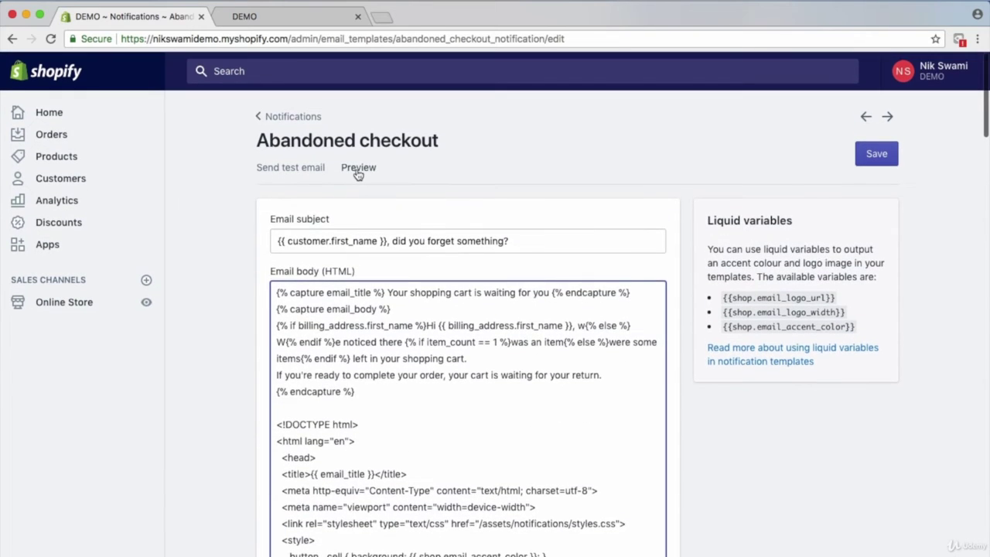
left_click(357, 172)
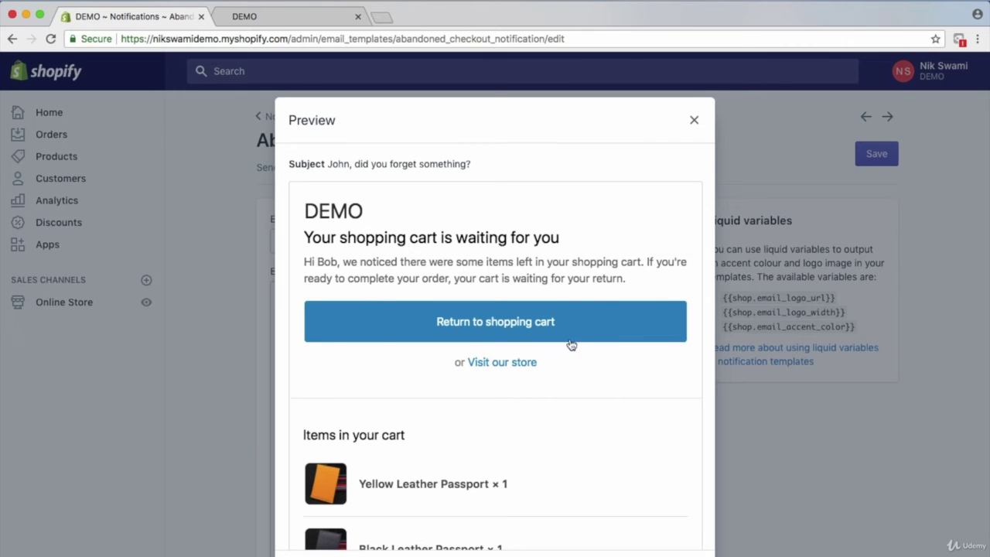
scroll(593, 391, "down", 2)
scroll(595, 391, "up", 2)
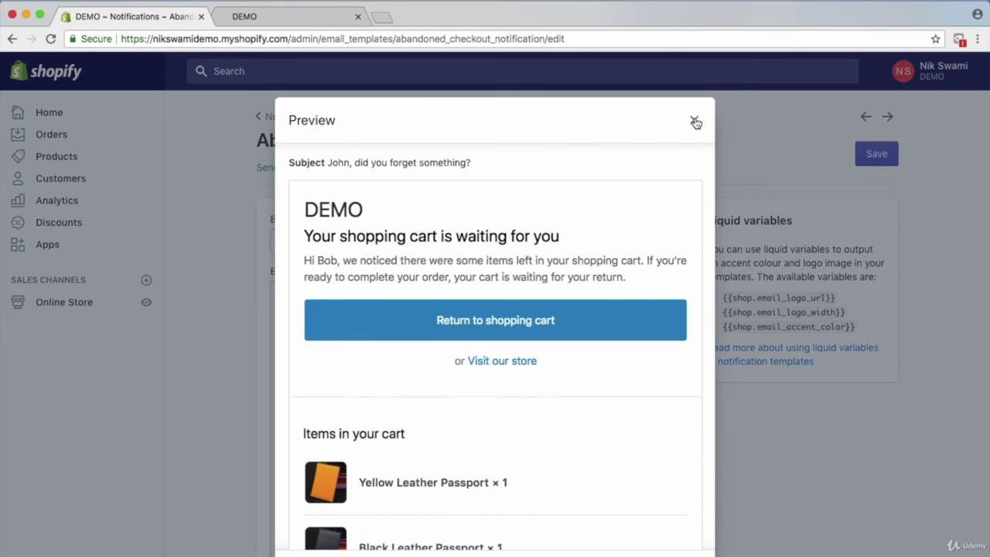
left_click(695, 122)
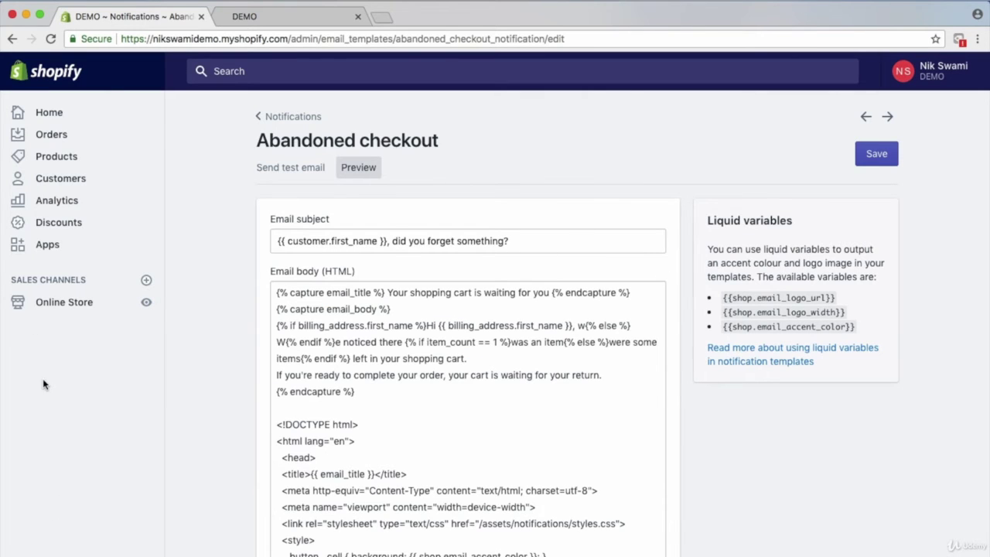
Leave the abandoned checkout template unsaved and open the Order confirmation template from Notifications.
left_click(64, 302)
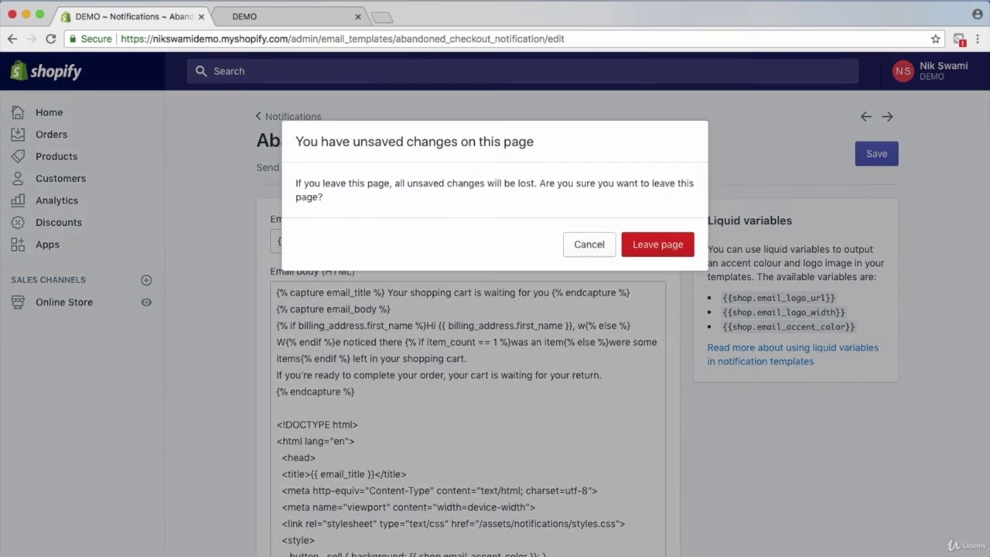
left_click(670, 249)
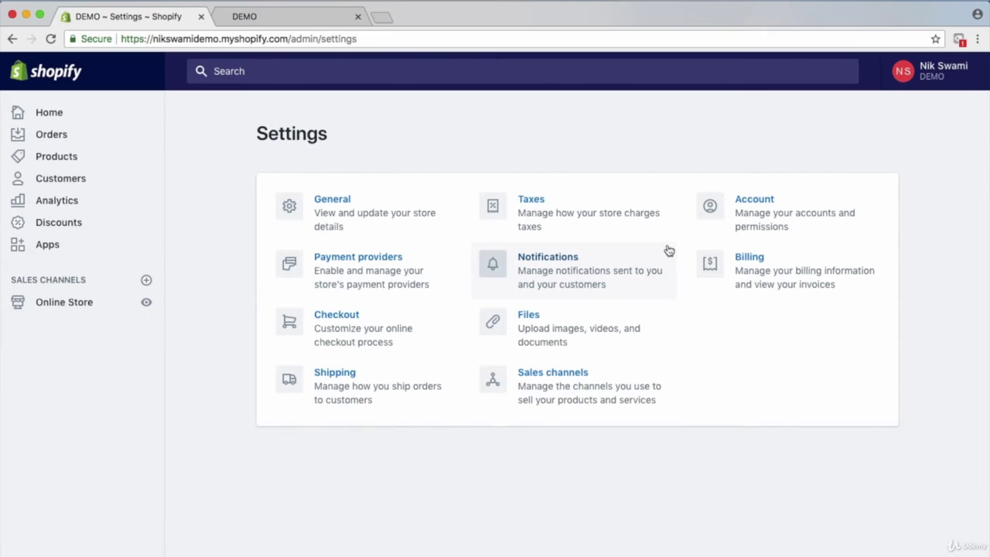
left_click(548, 264)
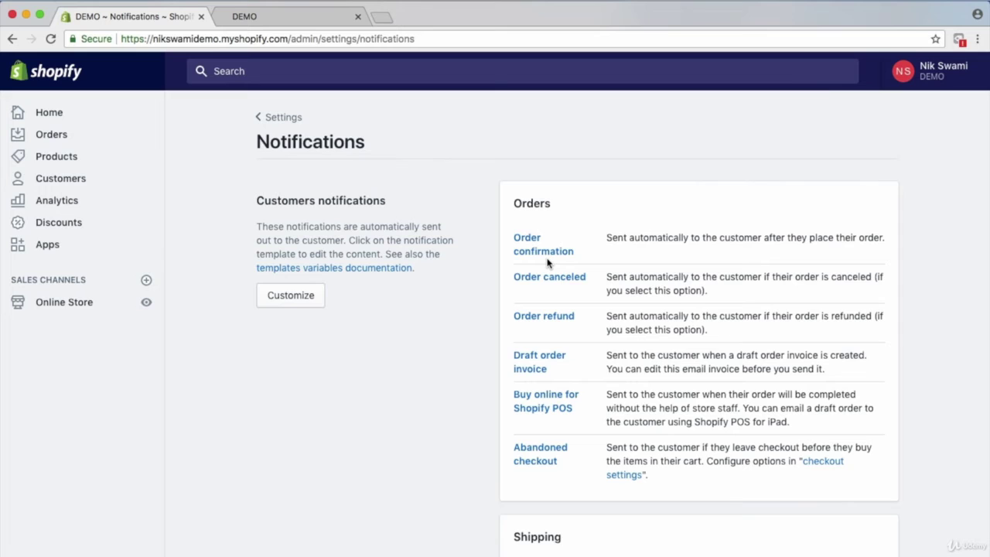
scroll(526, 225, "down", 2)
left_click(532, 211)
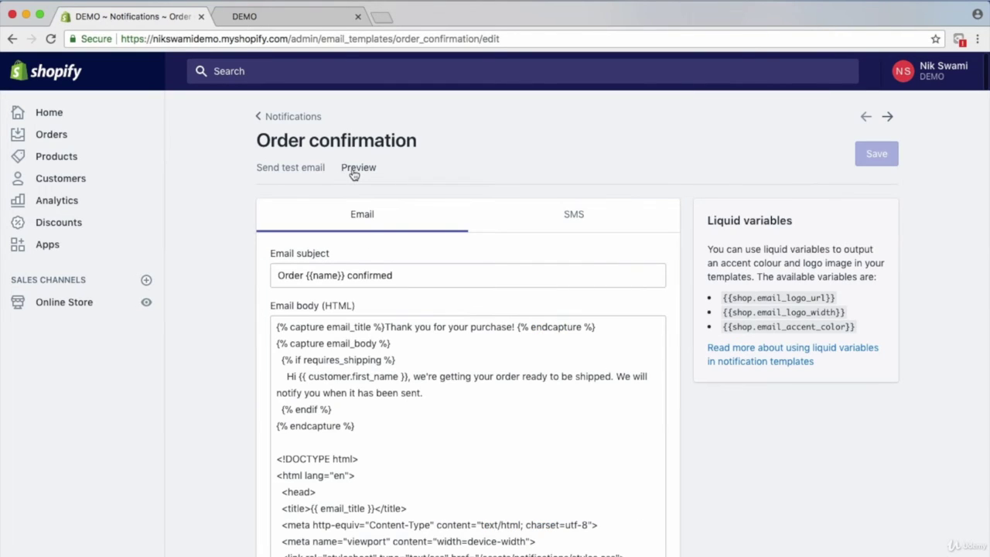
left_click(353, 174)
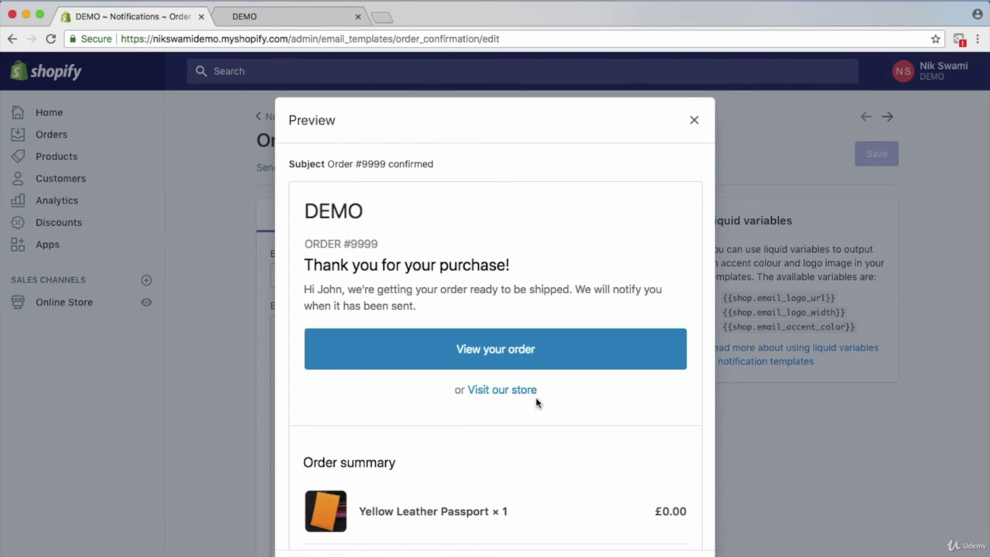
left_click(693, 121)
left_click(406, 362)
scroll(404, 364, "down", 2)
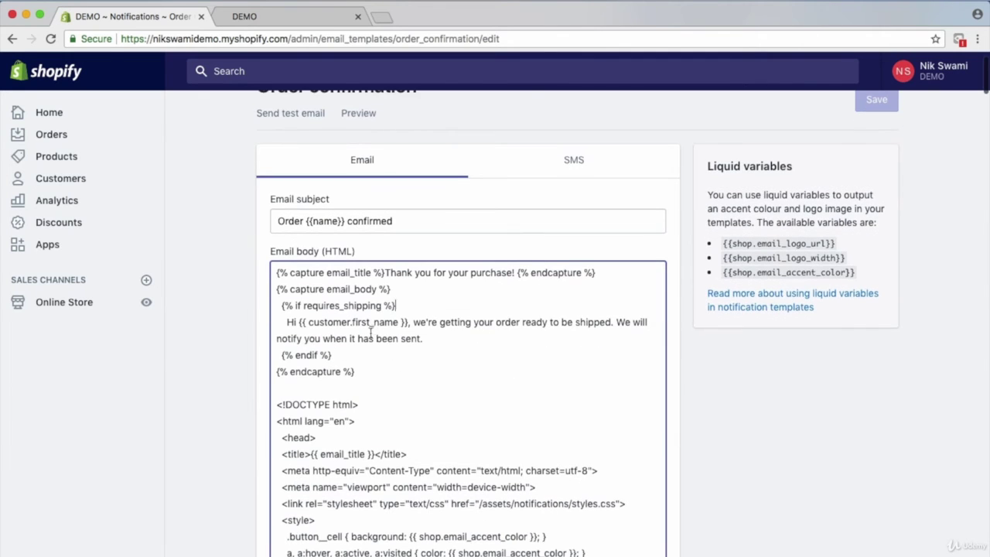
After 'sent.' in the body, add 'For your next order, get a 10% discount by using the code: CODE'.
scroll(375, 330, "up", 1)
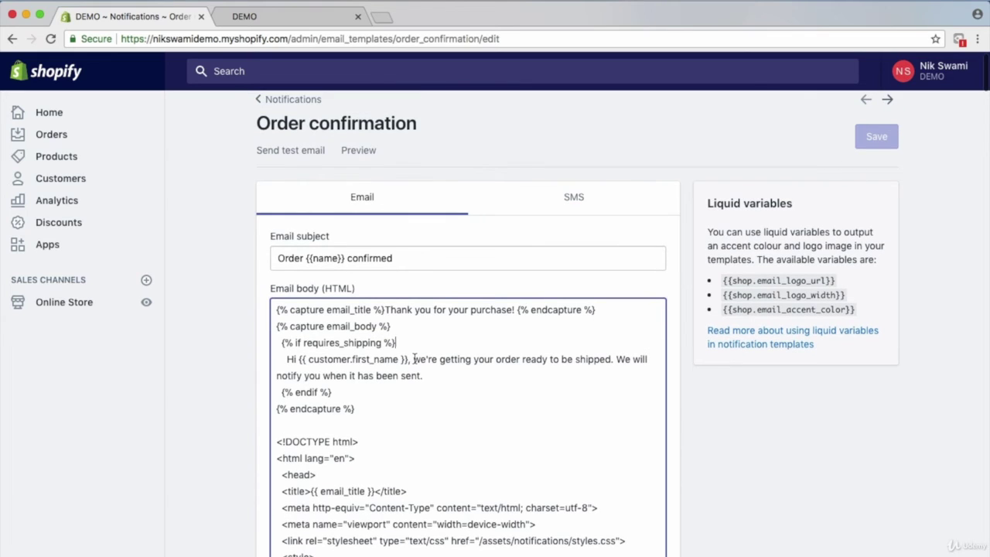
left_click_drag(414, 359, 455, 358)
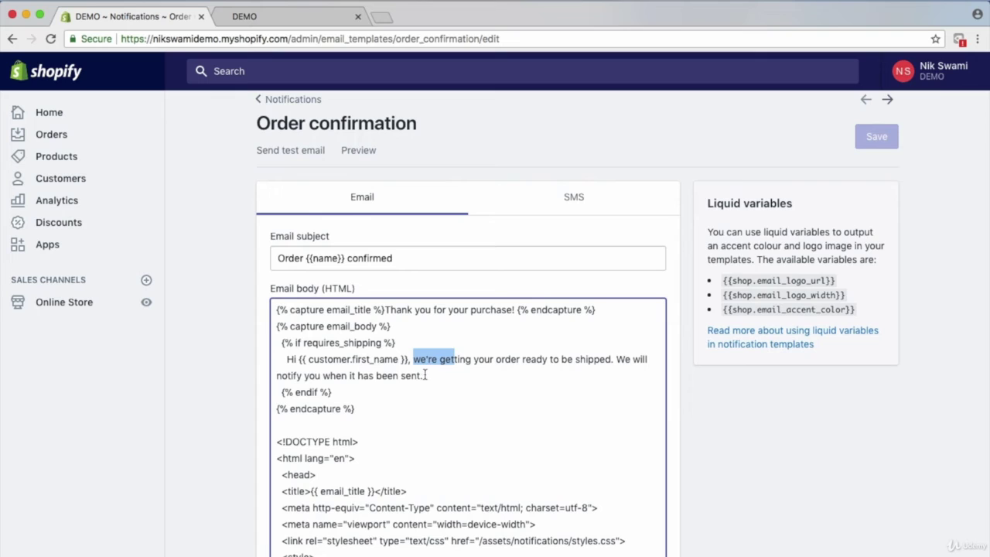
left_click(426, 376)
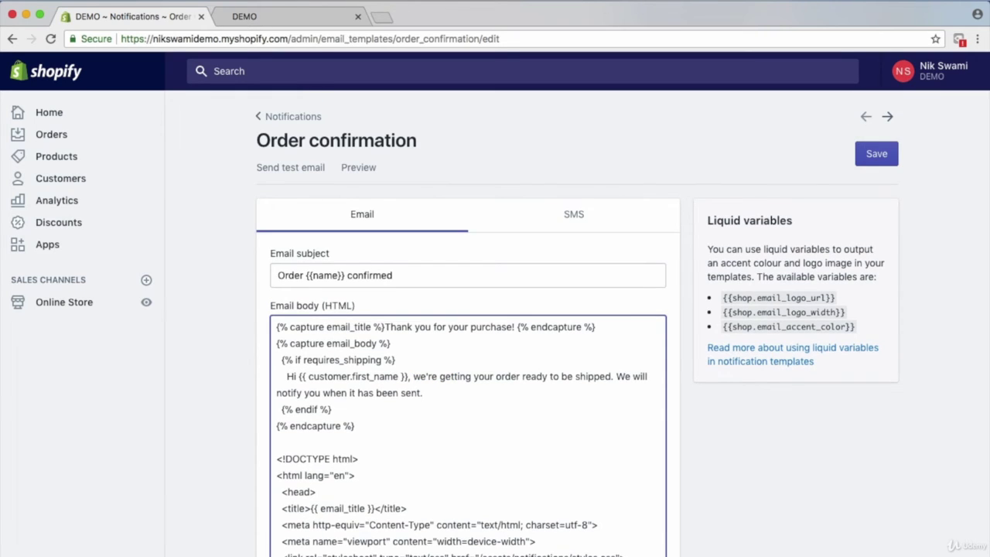
type("For your next order, get a 10% discount by using the c")
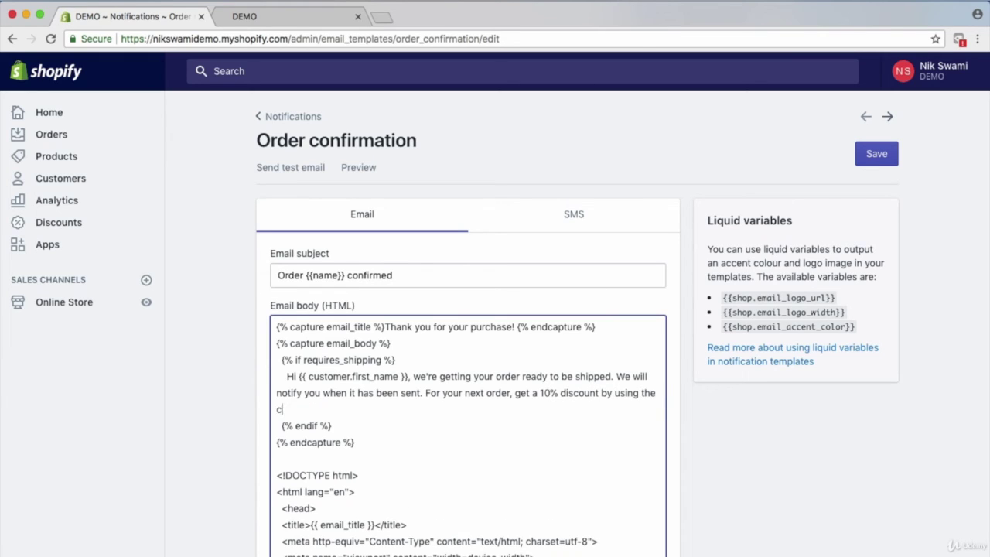
type("ode: CODE")
left_click(349, 170)
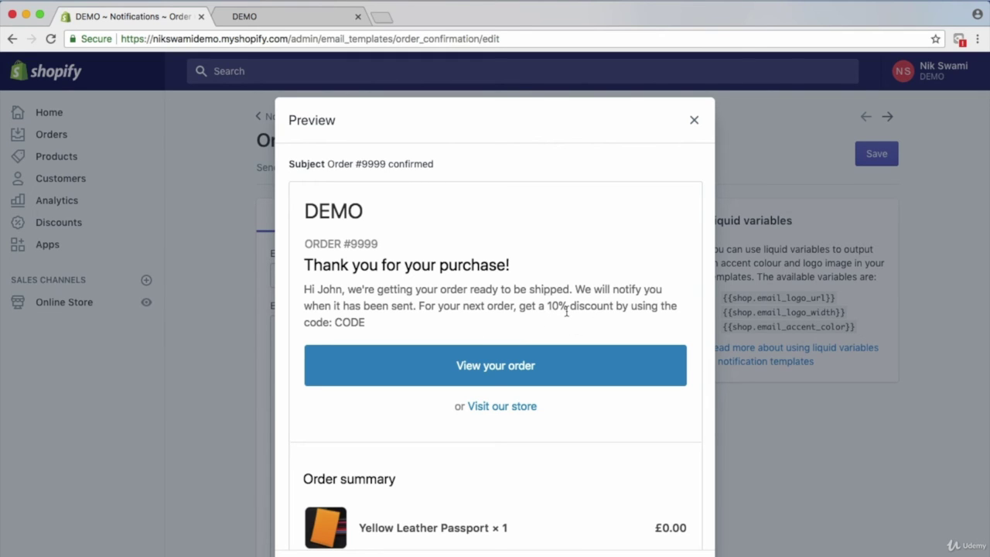
scroll(566, 311, "down", 2)
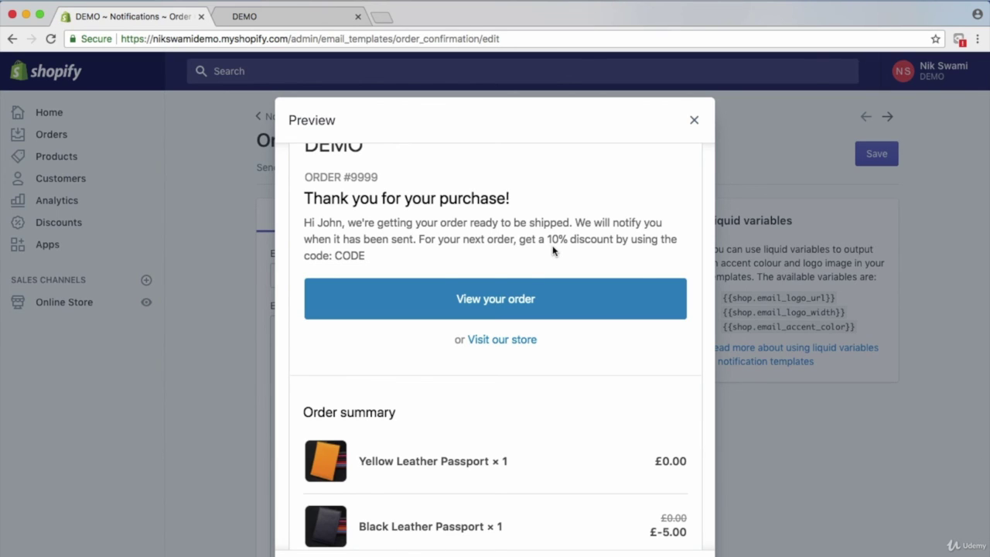
scroll(606, 267, "up", 2)
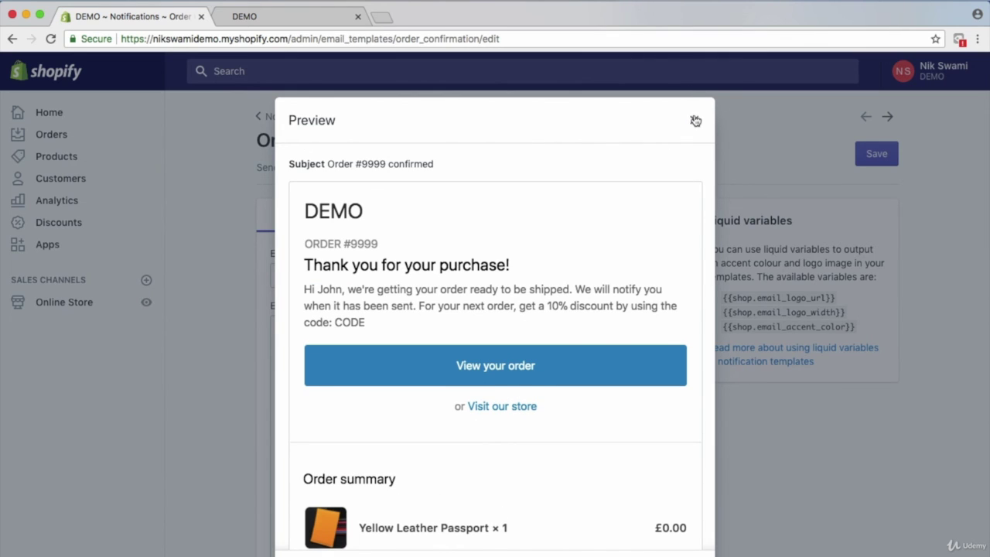
left_click(696, 121)
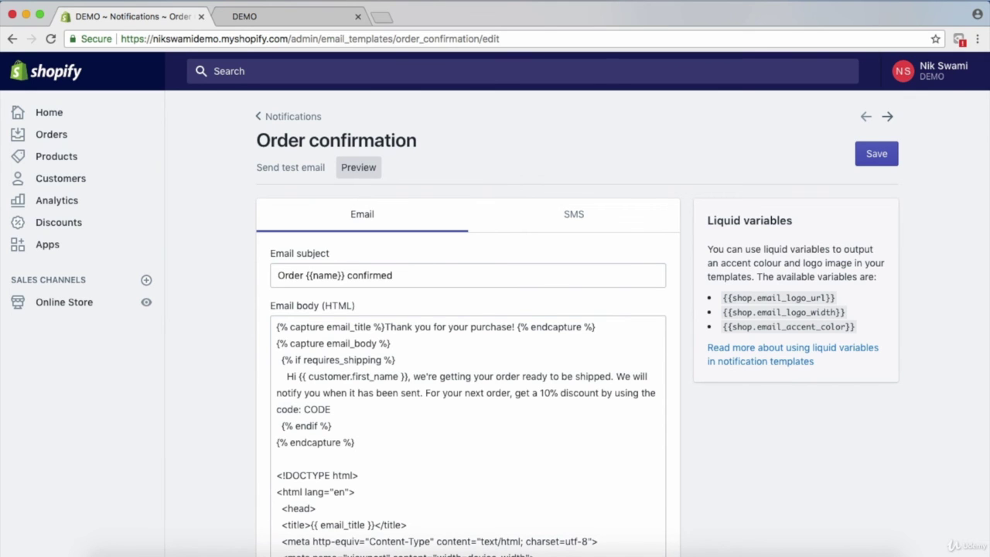
Leave Order confirmation unsaved and open the Shipping confirmation template from Notifications.
left_click(46, 546)
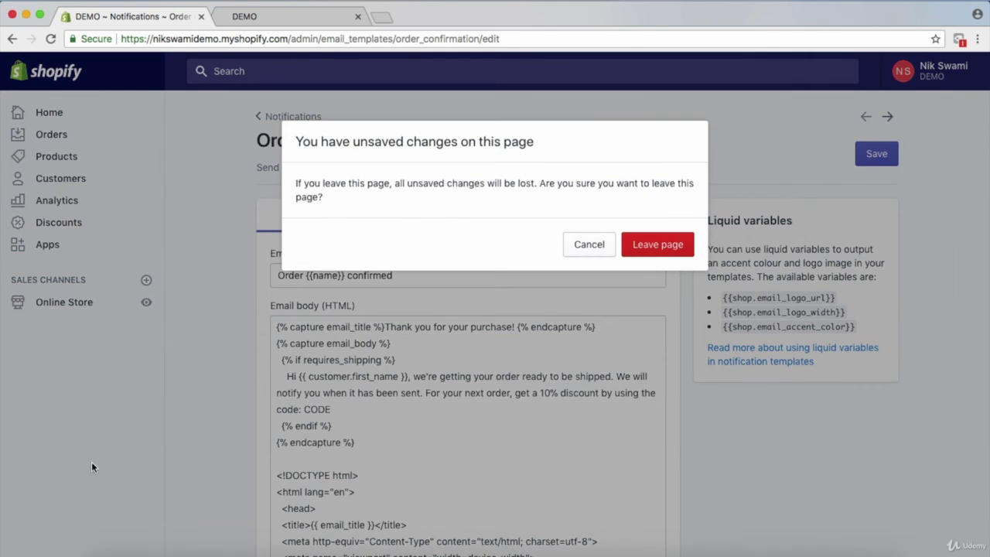
left_click(657, 245)
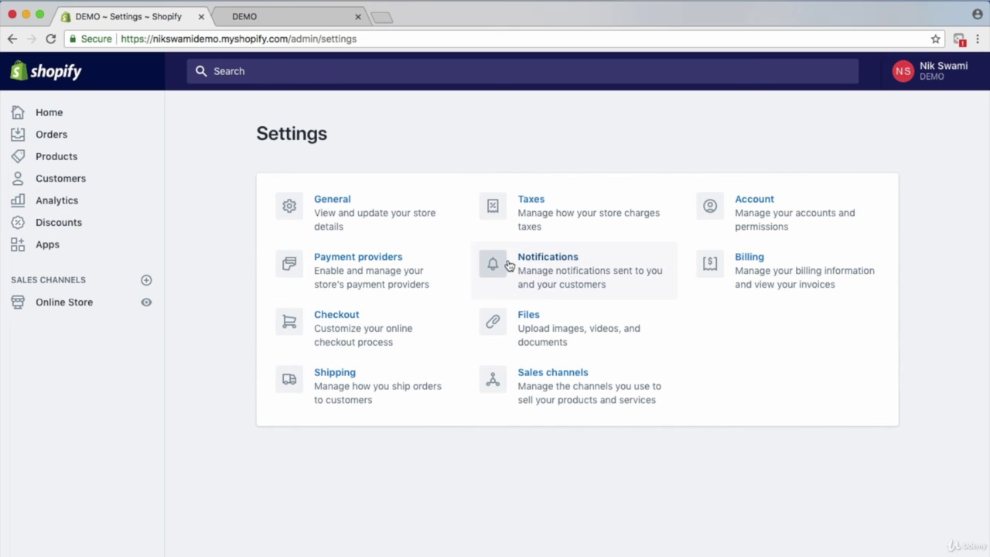
left_click(539, 261)
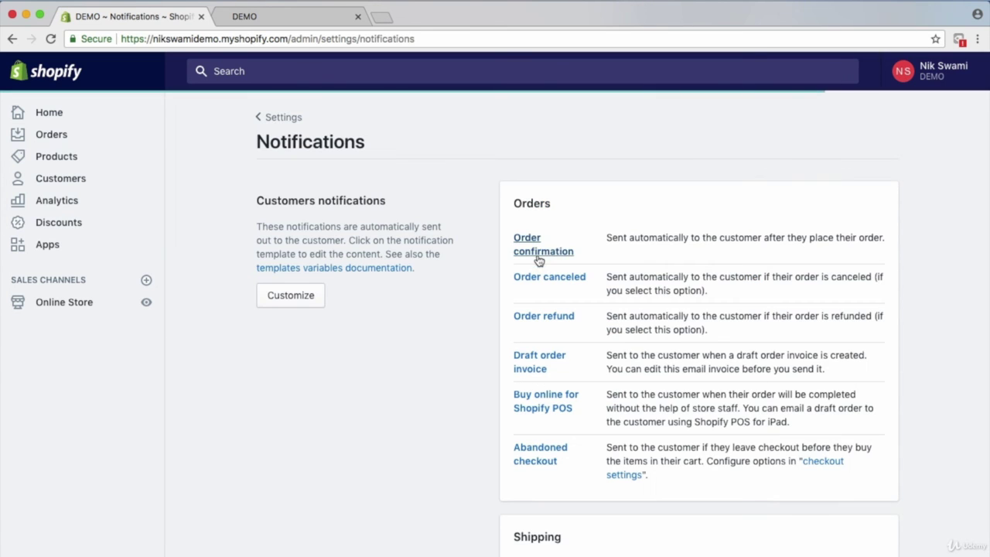
scroll(500, 495, "down", 3)
scroll(501, 493, "down", 3)
scroll(501, 493, "down", 3)
scroll(500, 493, "down", 1)
left_click(531, 307)
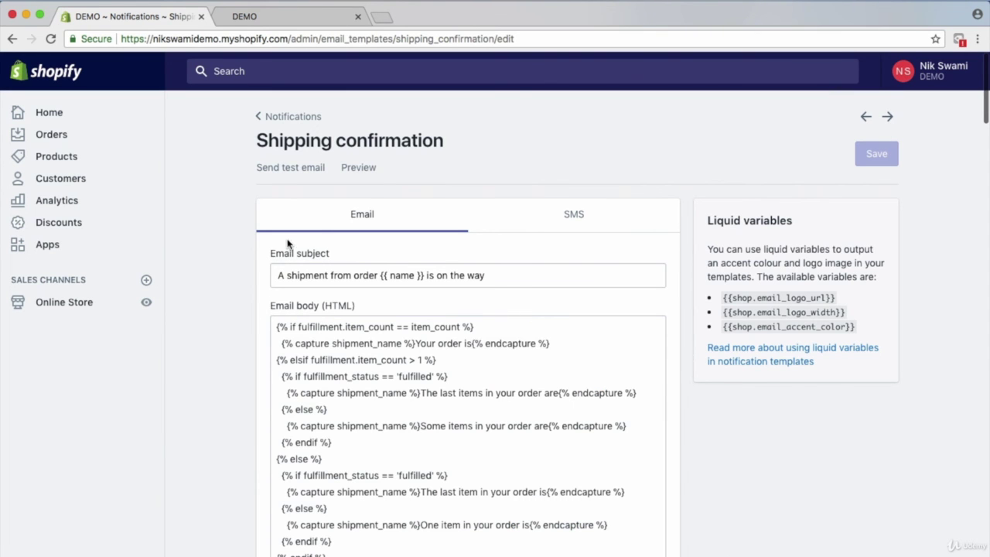
Preview the Shipping confirmation email showing order #9999's shipment items.
left_click(359, 168)
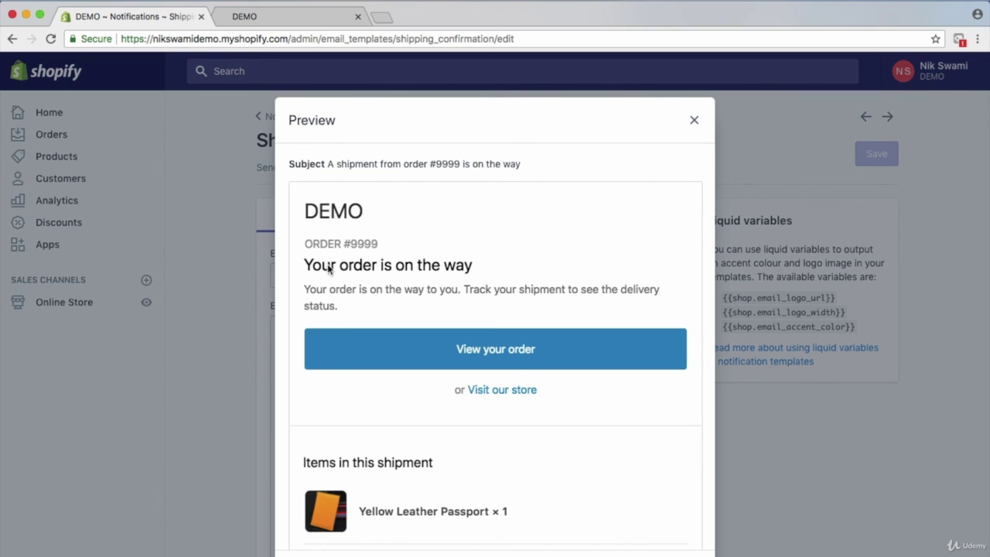
scroll(459, 279, "down", 3)
scroll(459, 279, "up", 1)
scroll(460, 278, "up", 2)
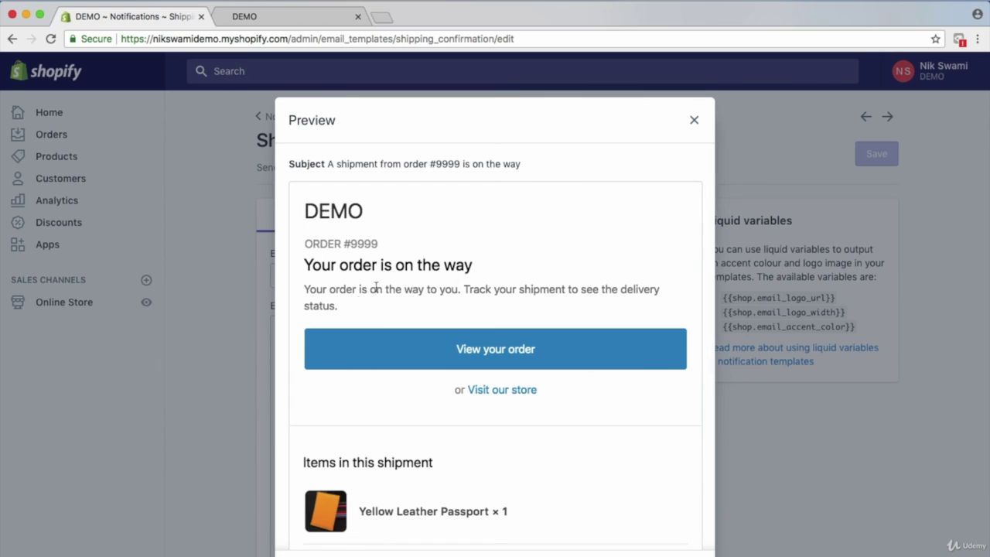